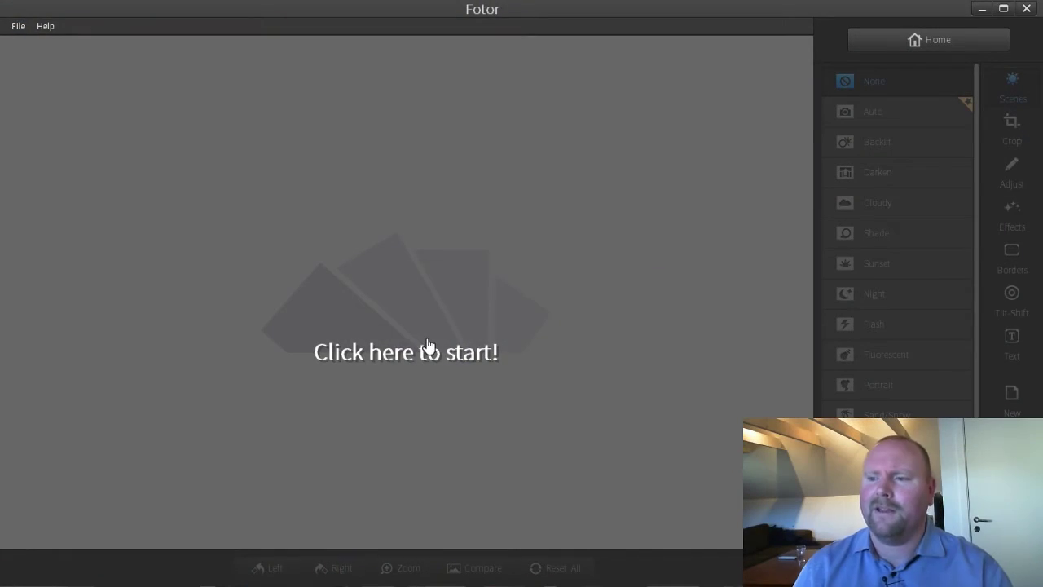
Step: Open the autumn leaf photo _DSC4033.JPG in Fotor's editor
{"action": "left_click", "coordinate": [365, 351]}
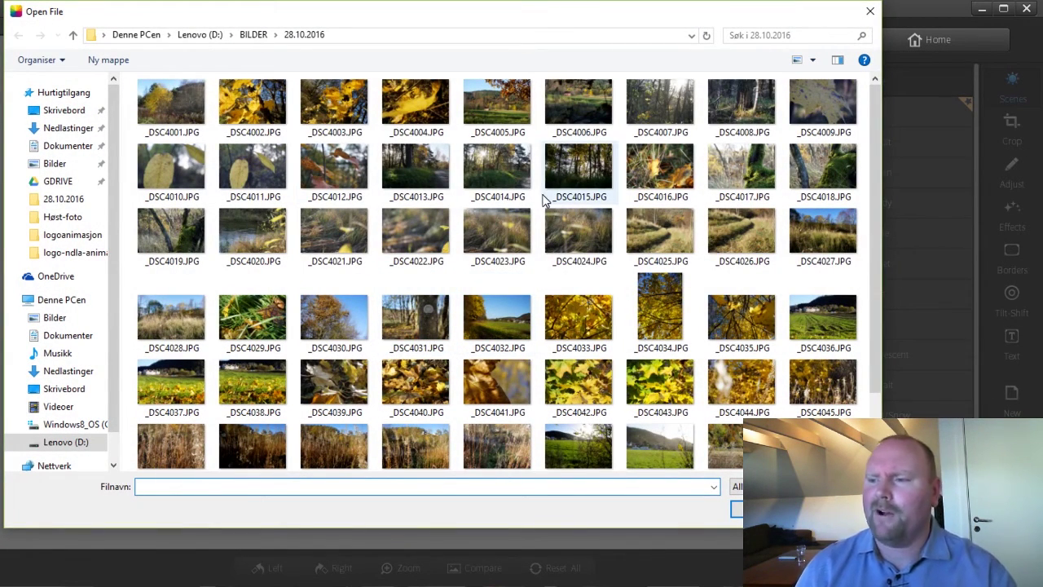
{"action": "double_click", "coordinate": [578, 328]}
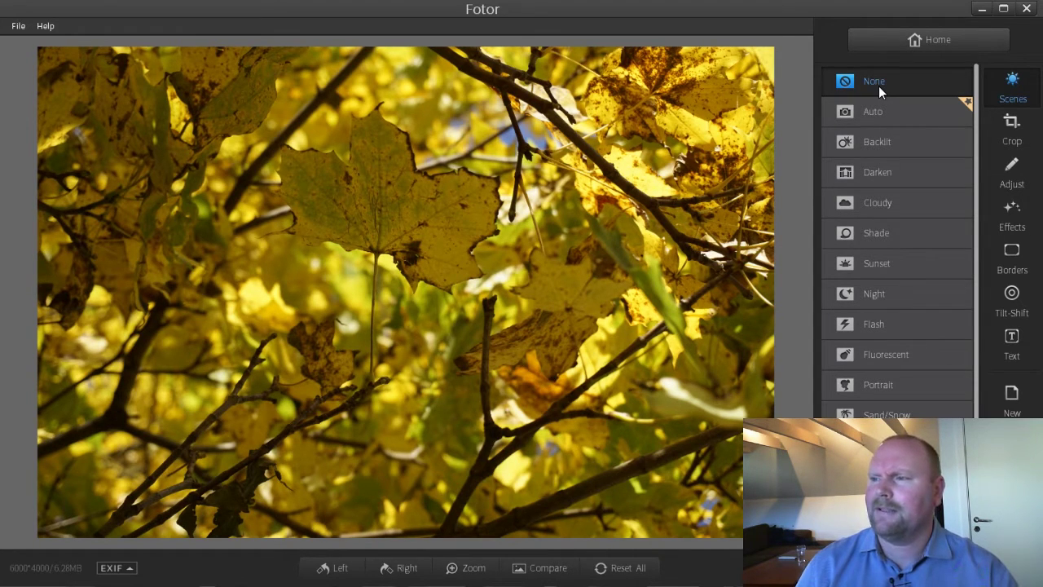
Step: Compare the Auto, Backlit, Darken, Cloudy and Shade scene presets, settling on Darken
{"action": "left_click", "coordinate": [884, 114]}
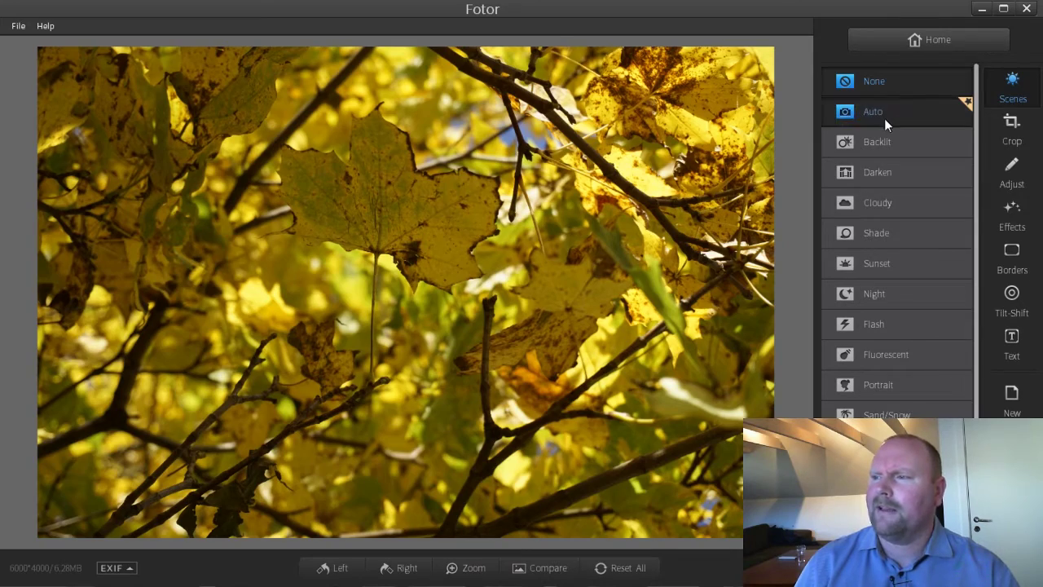
{"action": "left_click", "coordinate": [893, 143]}
{"action": "left_click", "coordinate": [889, 172]}
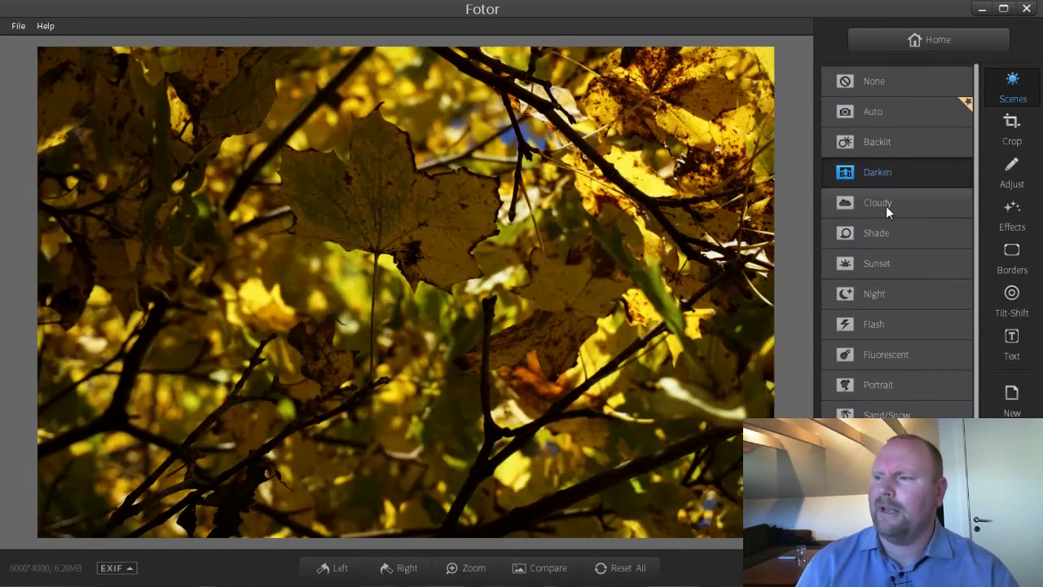
{"action": "left_click", "coordinate": [885, 204]}
{"action": "left_click", "coordinate": [892, 232]}
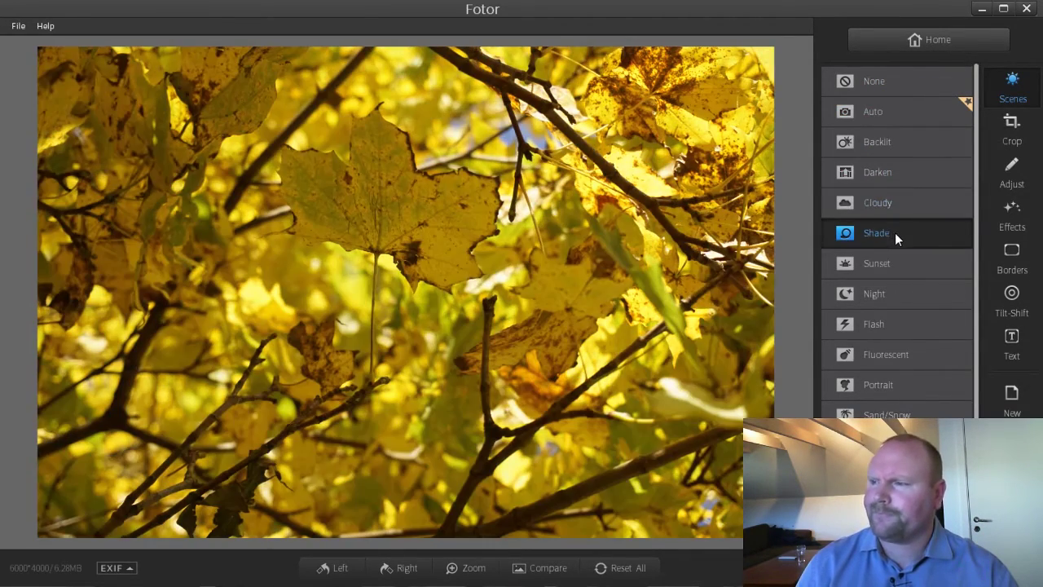
{"action": "left_click", "coordinate": [889, 174]}
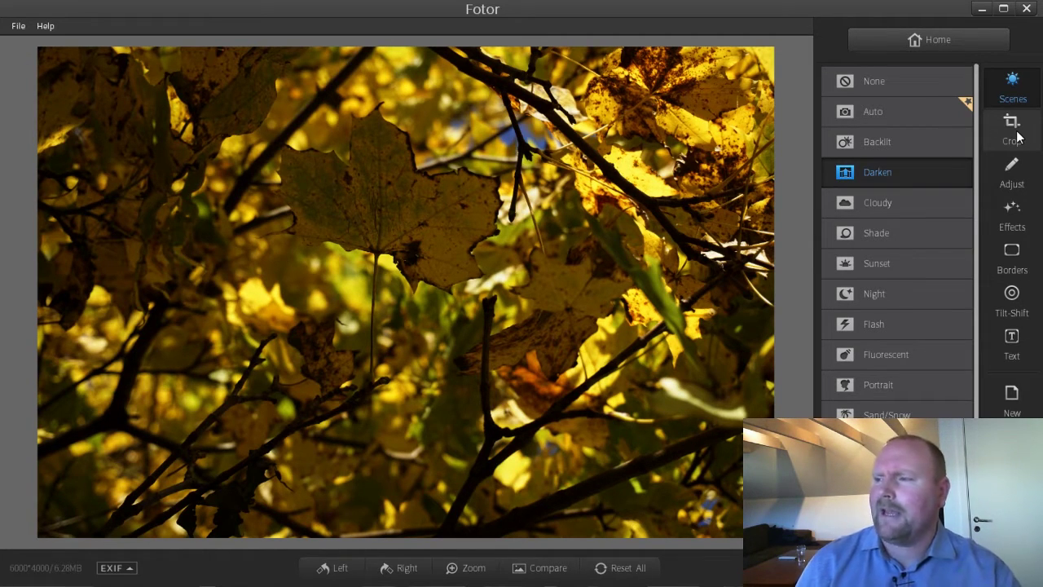
Step: Crop the photo to a 4000×4000 square positioned around the large maple leaf
{"action": "left_click", "coordinate": [1015, 137]}
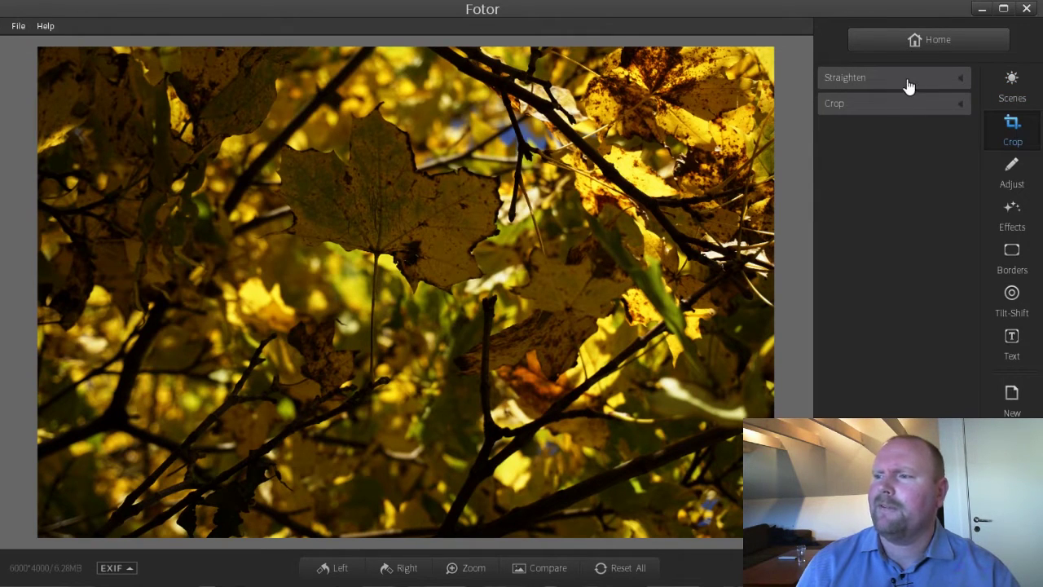
{"action": "left_click", "coordinate": [938, 112]}
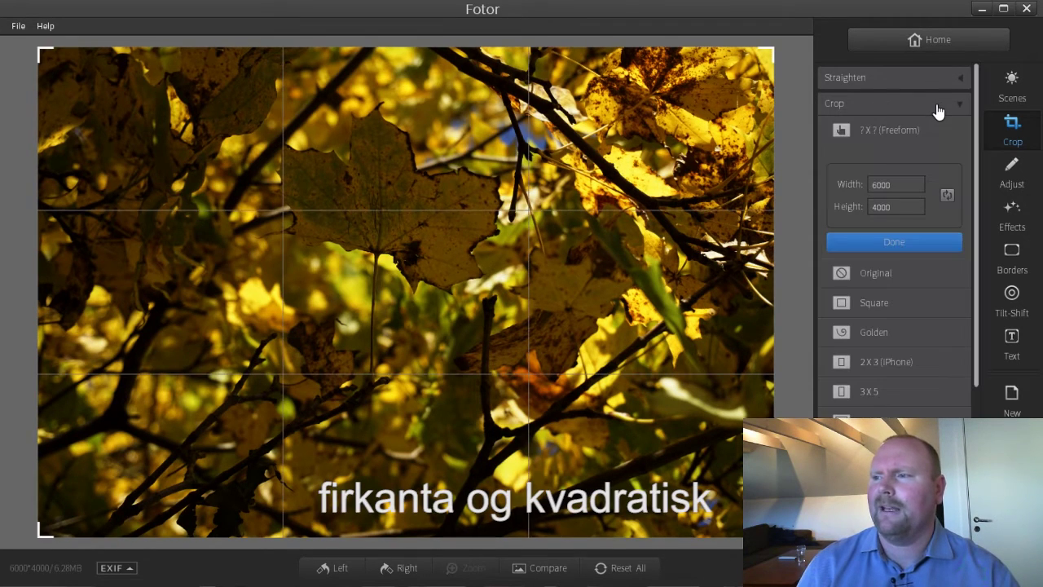
{"action": "left_click", "coordinate": [878, 303]}
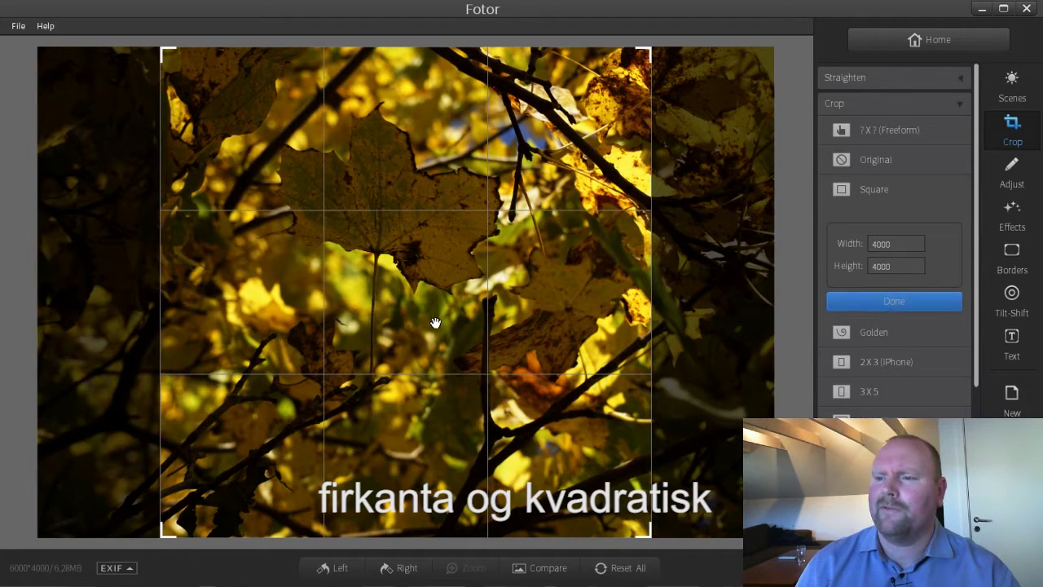
{"action": "mouse_move", "coordinate": [435, 323]}
{"action": "left_mouse_down"}
{"action": "mouse_move", "coordinate": [460, 327]}
{"action": "mouse_move", "coordinate": [419, 324]}
{"action": "left_mouse_up"}
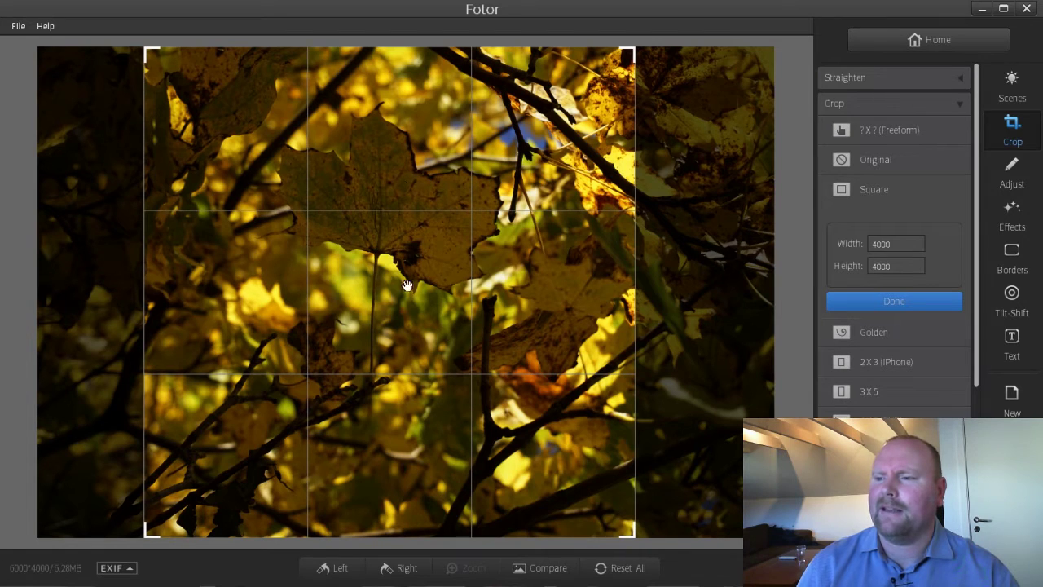
{"action": "left_click_drag", "start_coordinate": [402, 294], "coordinate": [397, 292]}
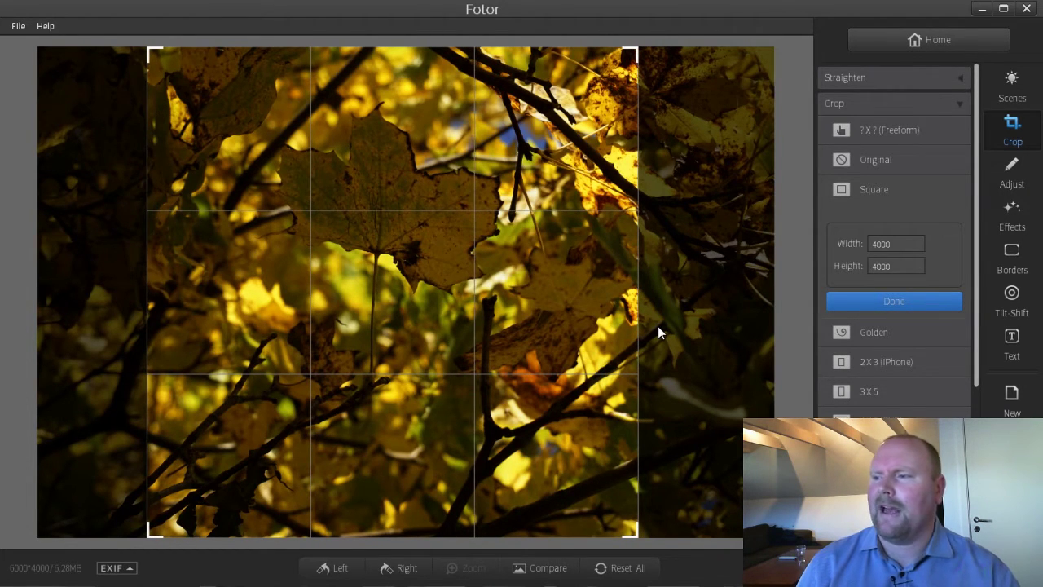
{"action": "left_click", "coordinate": [887, 306]}
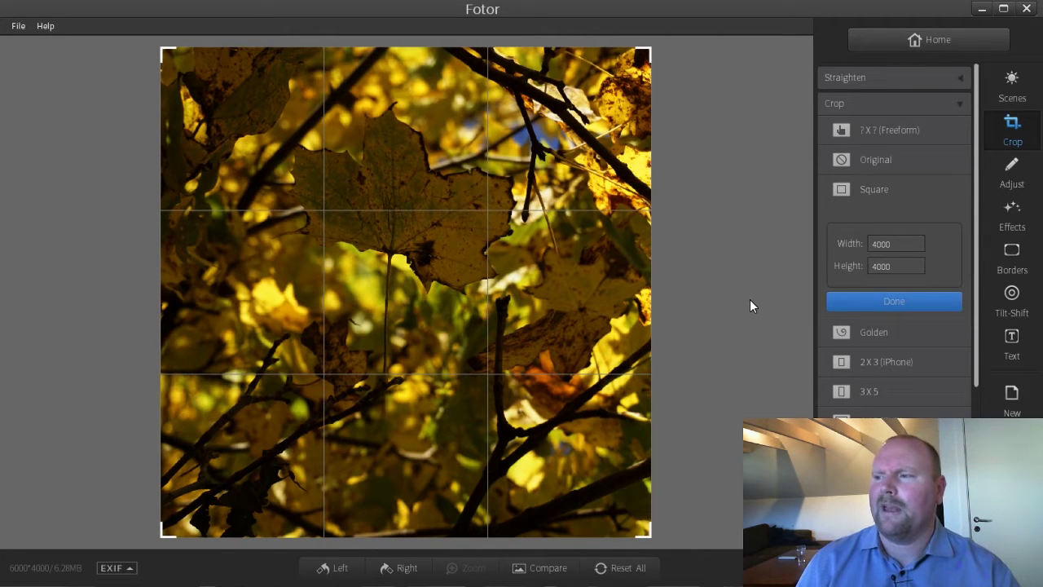
{"action": "left_click", "coordinate": [1010, 173]}
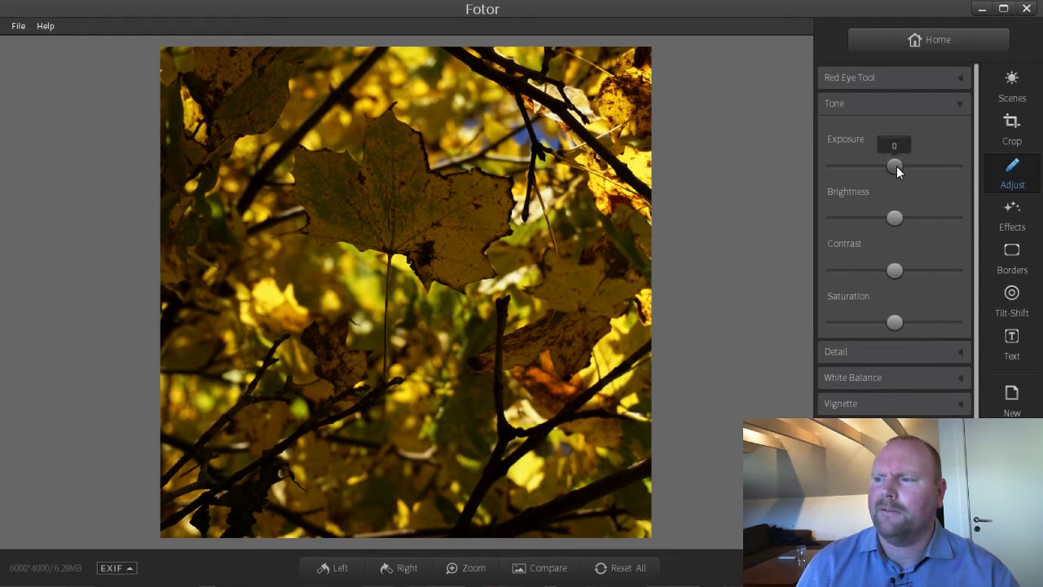
Step: Raise exposure, and set brightness to about 47, contrast 33 and saturation 15
{"action": "mouse_move", "coordinate": [922, 167]}
{"action": "left_mouse_down"}
{"action": "mouse_move", "coordinate": [965, 172]}
{"action": "mouse_move", "coordinate": [868, 182]}
{"action": "mouse_move", "coordinate": [945, 188]}
{"action": "mouse_move", "coordinate": [934, 189]}
{"action": "left_mouse_up"}
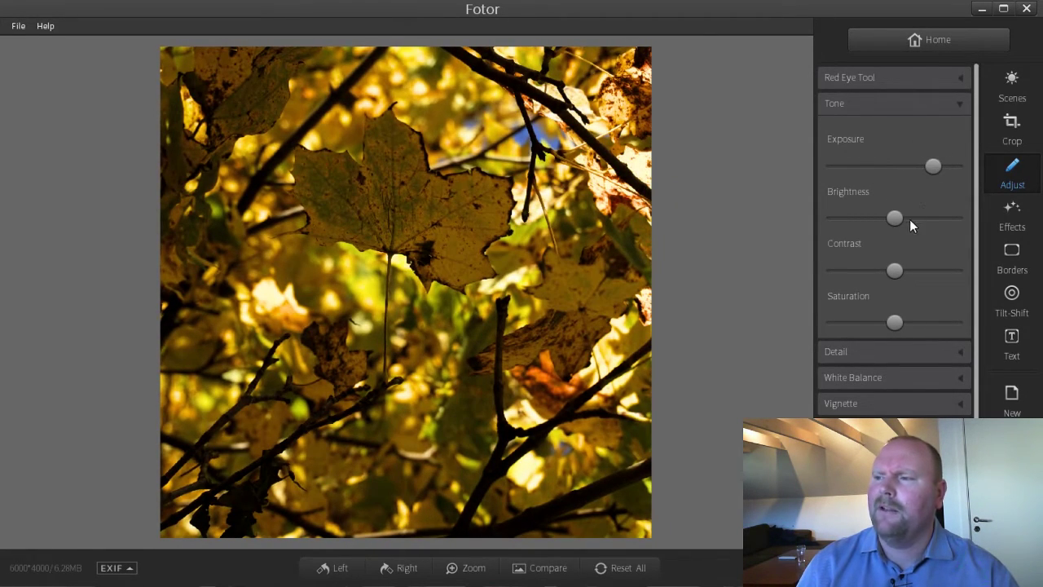
{"action": "left_click_drag", "start_coordinate": [900, 218], "coordinate": [920, 224]}
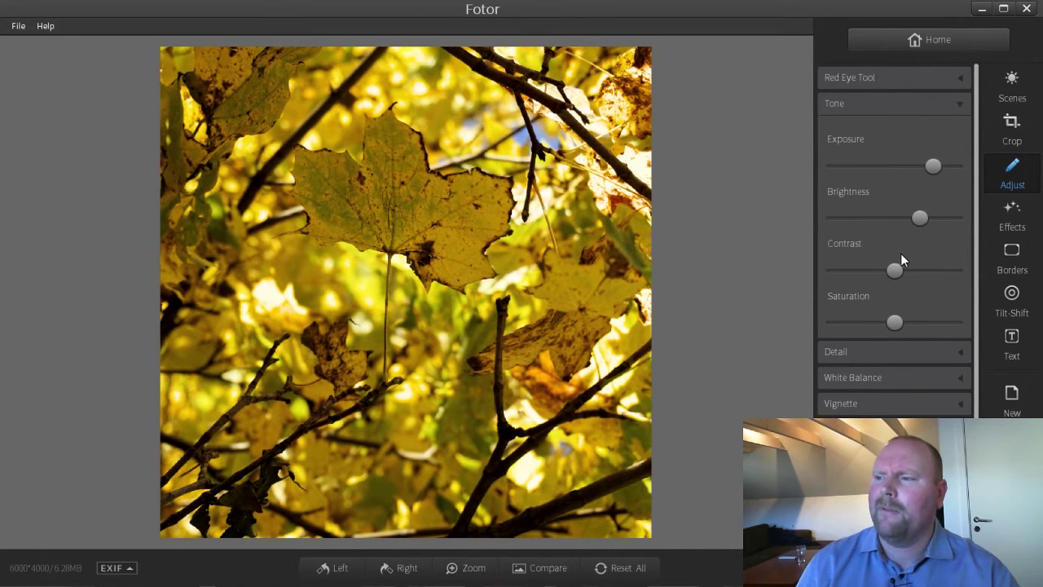
{"action": "left_click_drag", "start_coordinate": [899, 270], "coordinate": [935, 272]}
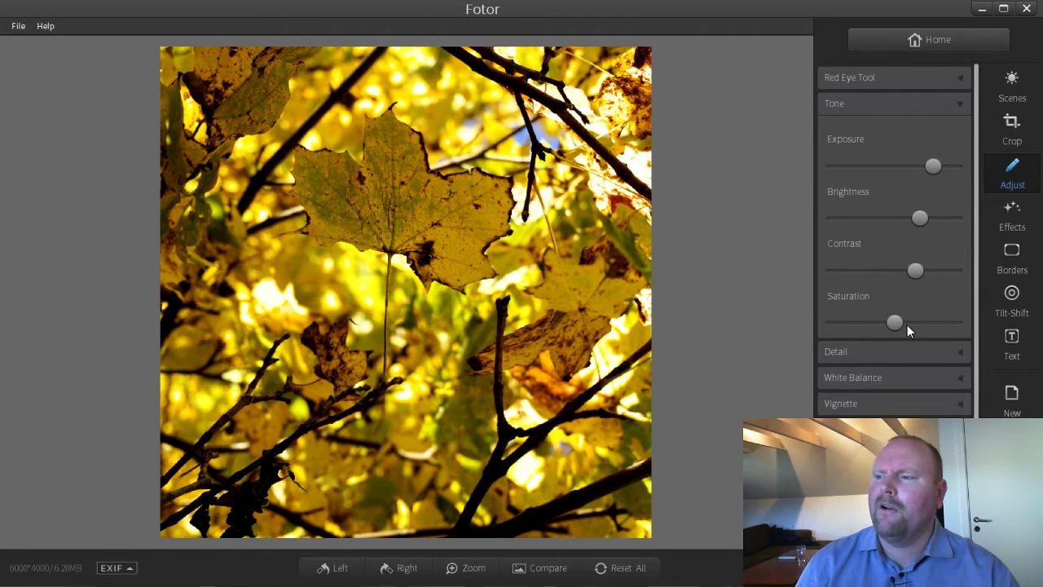
{"action": "mouse_move", "coordinate": [896, 323]}
{"action": "left_mouse_down"}
{"action": "mouse_move", "coordinate": [917, 322]}
{"action": "mouse_move", "coordinate": [907, 322]}
{"action": "left_mouse_up"}
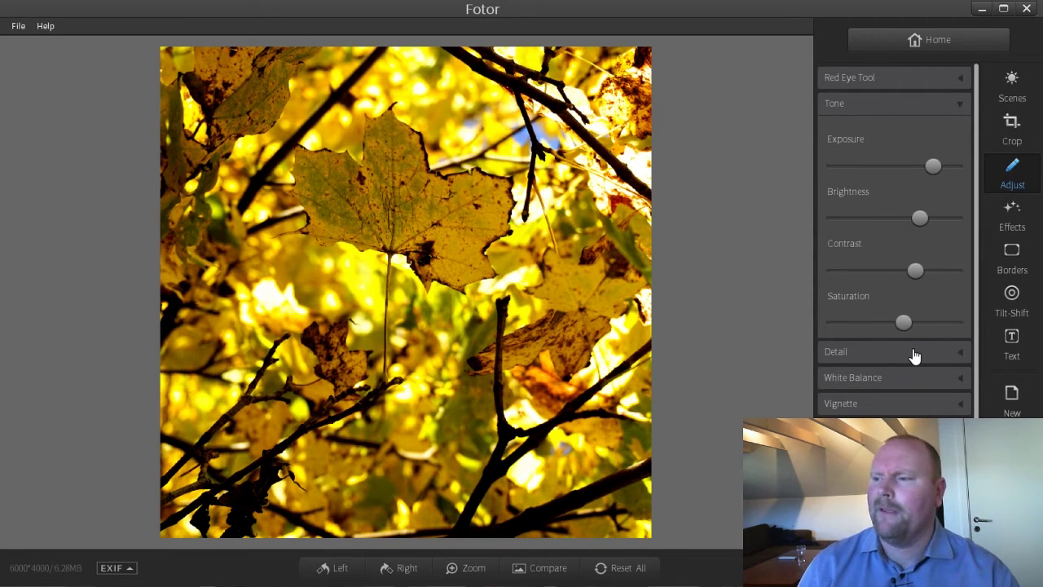
Step: Raise white balance temperature, nudge tint toward magenta, and compare with the original
{"action": "left_click", "coordinate": [914, 352]}
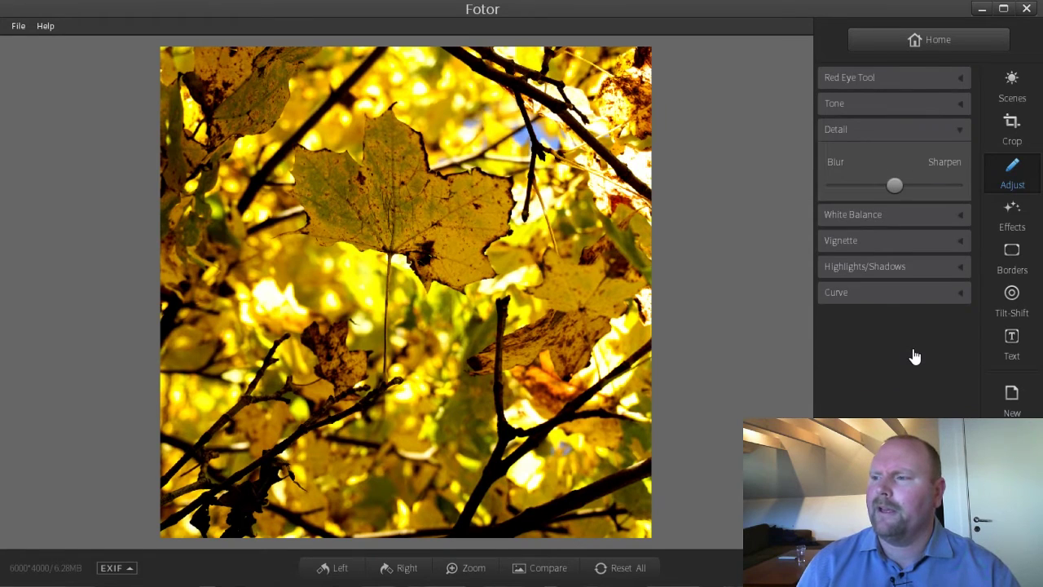
{"action": "left_click", "coordinate": [900, 216]}
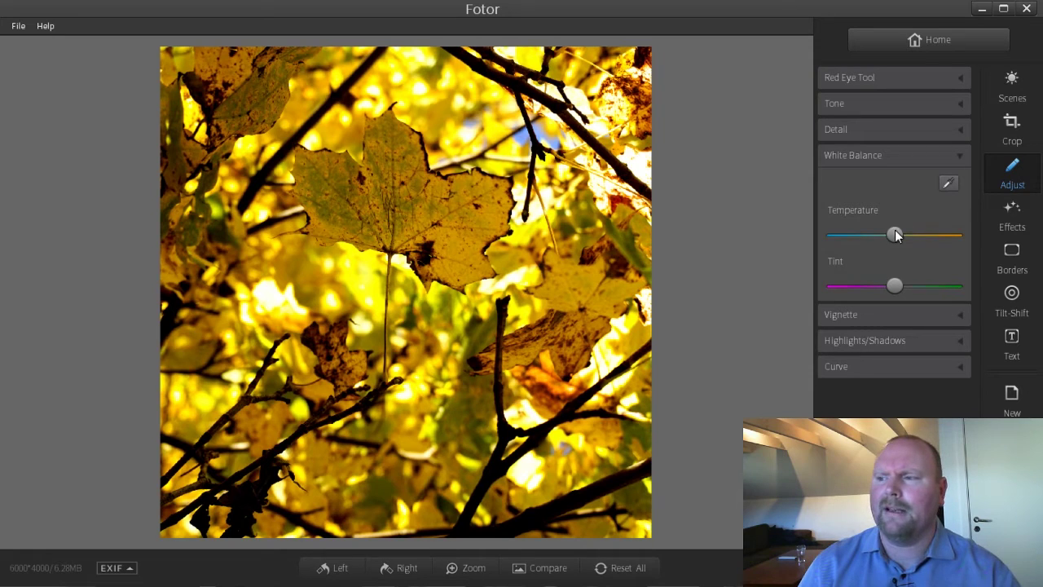
{"action": "mouse_move", "coordinate": [894, 234]}
{"action": "left_mouse_down"}
{"action": "mouse_move", "coordinate": [852, 254]}
{"action": "mouse_move", "coordinate": [916, 263]}
{"action": "mouse_move", "coordinate": [908, 258]}
{"action": "left_mouse_up"}
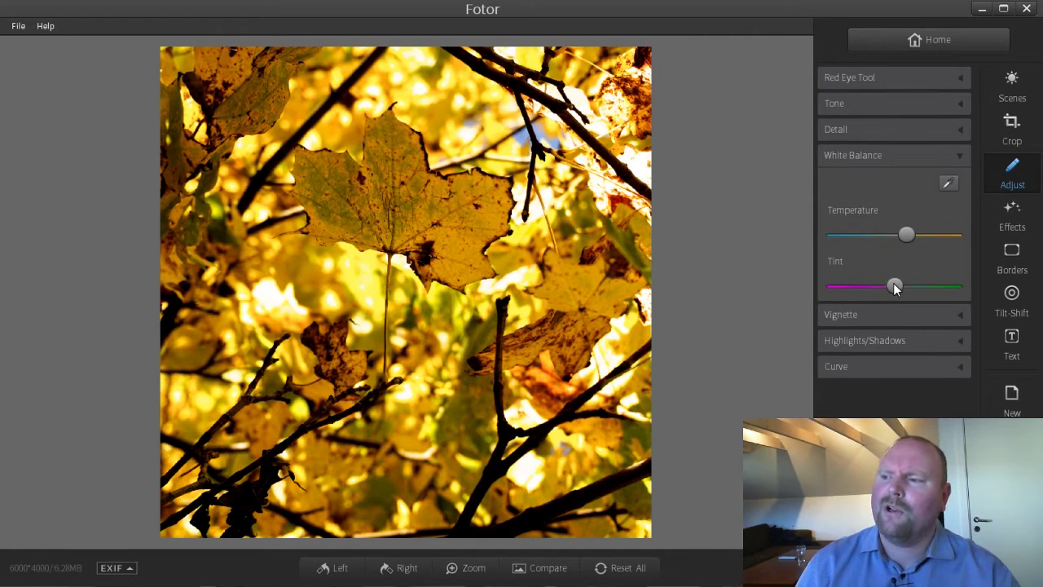
{"action": "left_click_drag", "start_coordinate": [893, 287], "coordinate": [885, 287]}
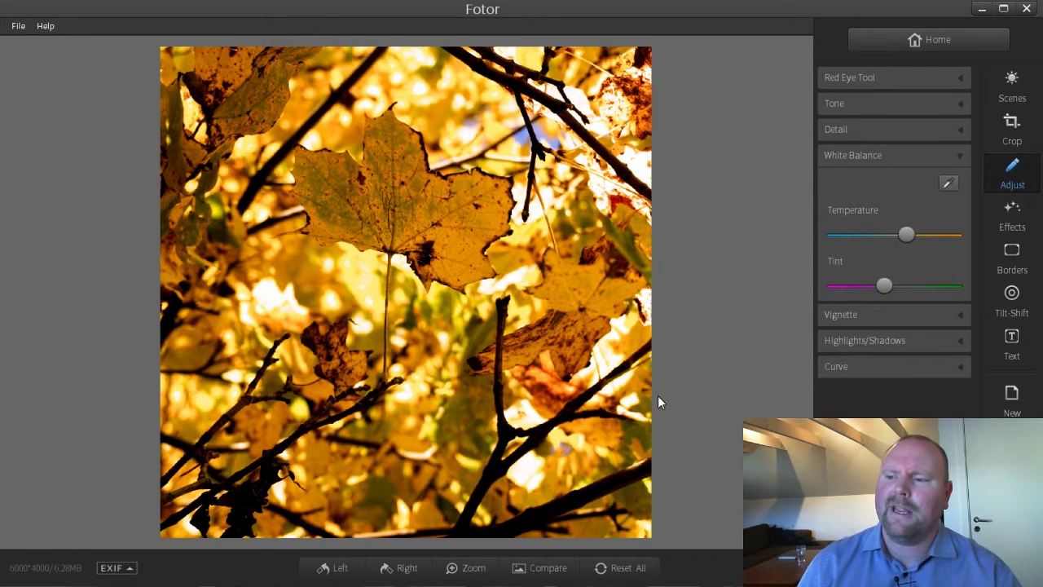
{"action": "left_click", "coordinate": [549, 575]}
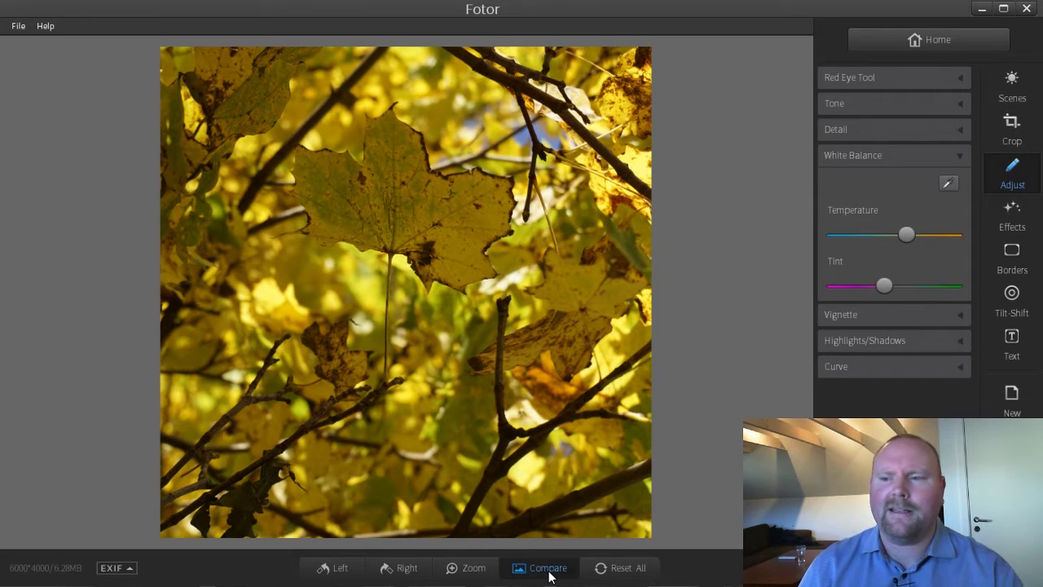
{"action": "left_click", "coordinate": [549, 575]}
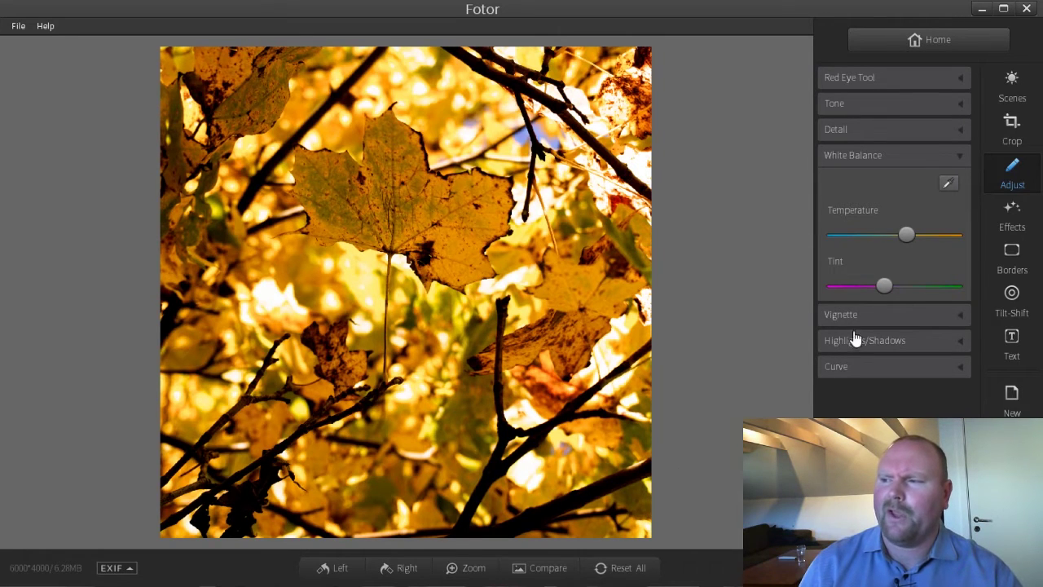
Step: Apply an F / 2 tilt-shift blur with the focus circle centred on the leaf
{"action": "left_click", "coordinate": [1013, 306]}
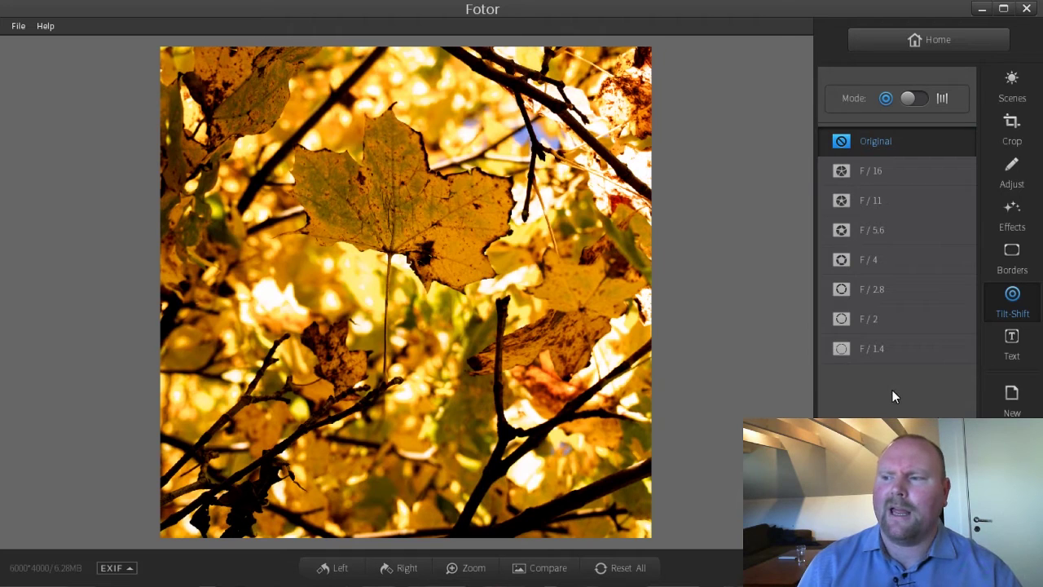
{"action": "left_click", "coordinate": [886, 328]}
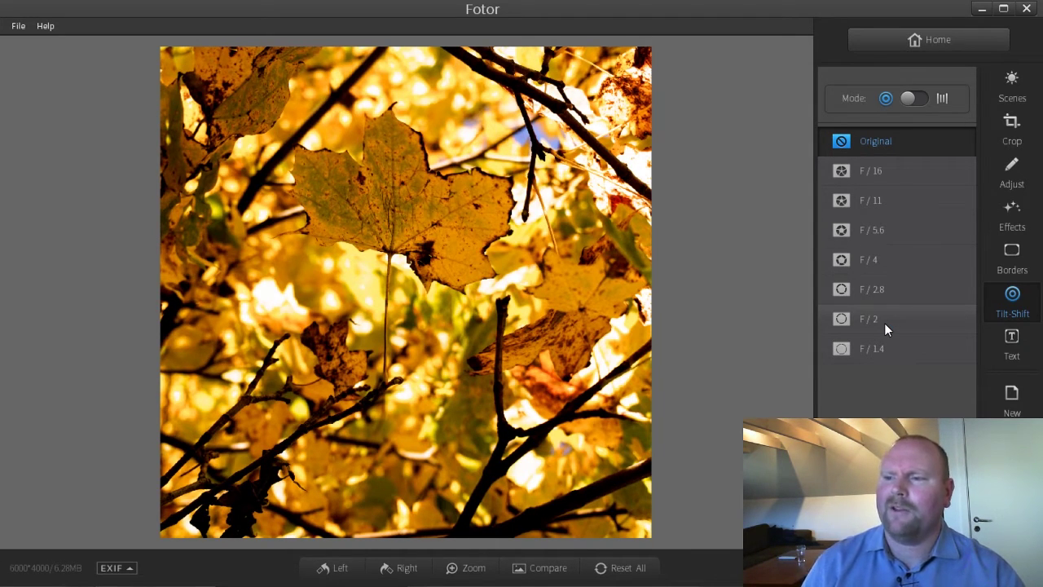
{"action": "left_click", "coordinate": [885, 328]}
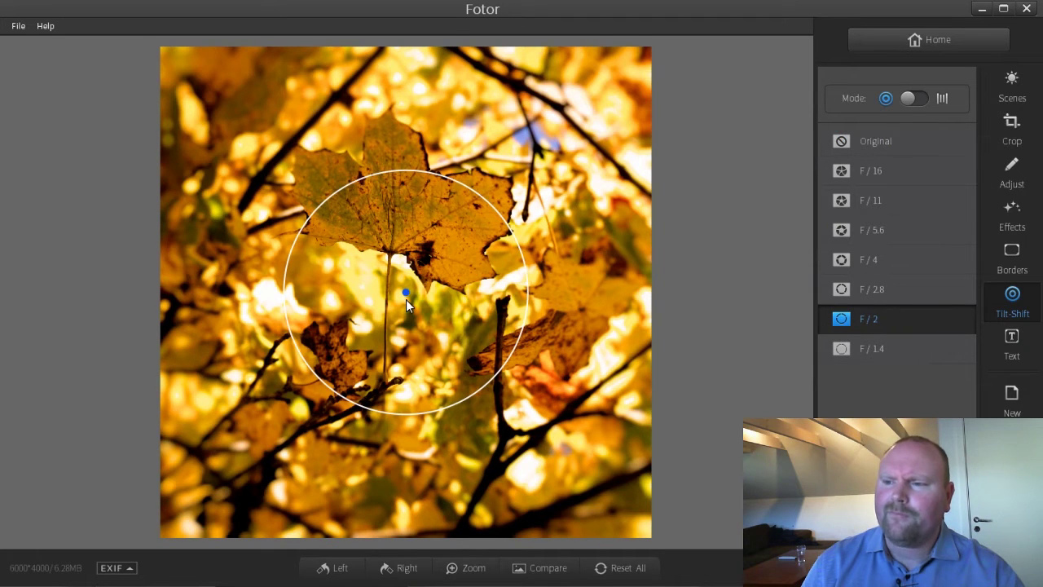
{"action": "left_click_drag", "start_coordinate": [407, 292], "coordinate": [409, 236]}
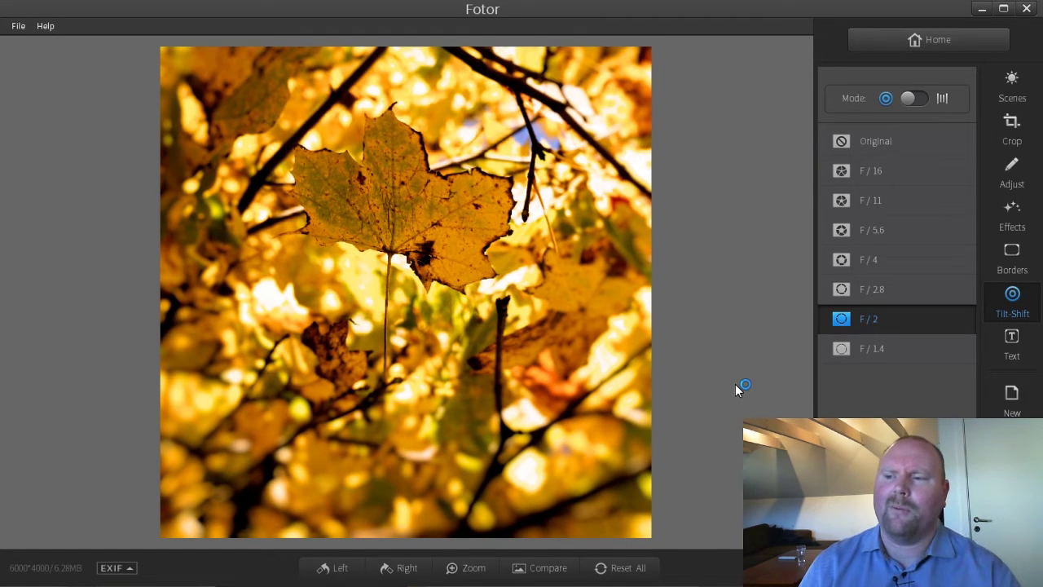
Step: Try F / 2.8, F / 4, F / 16 and no blur, settling on F / 2.8
{"action": "left_click", "coordinate": [877, 295]}
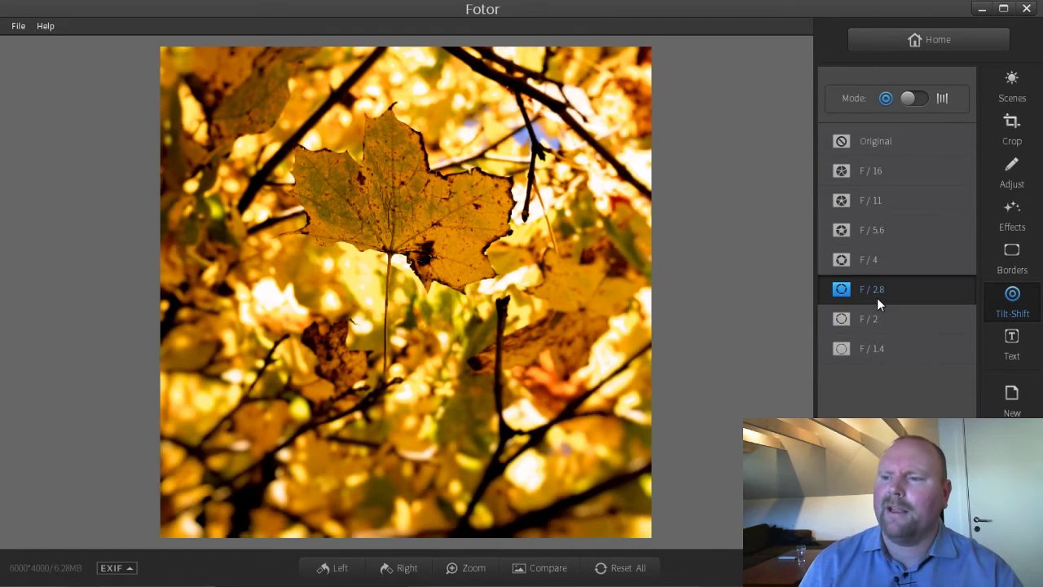
{"action": "left_click", "coordinate": [881, 257]}
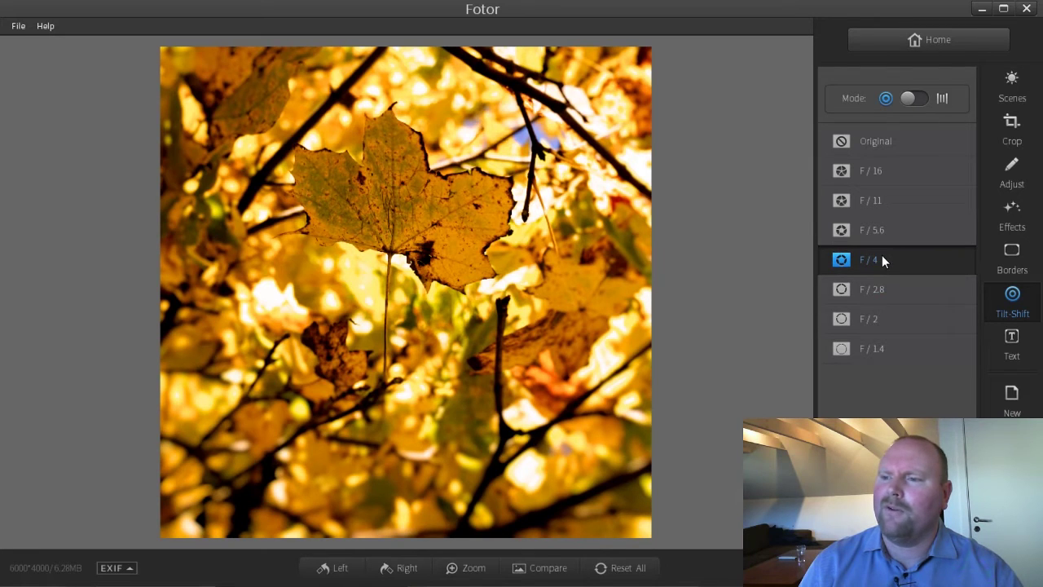
{"action": "left_click", "coordinate": [885, 171]}
{"action": "left_click", "coordinate": [887, 145]}
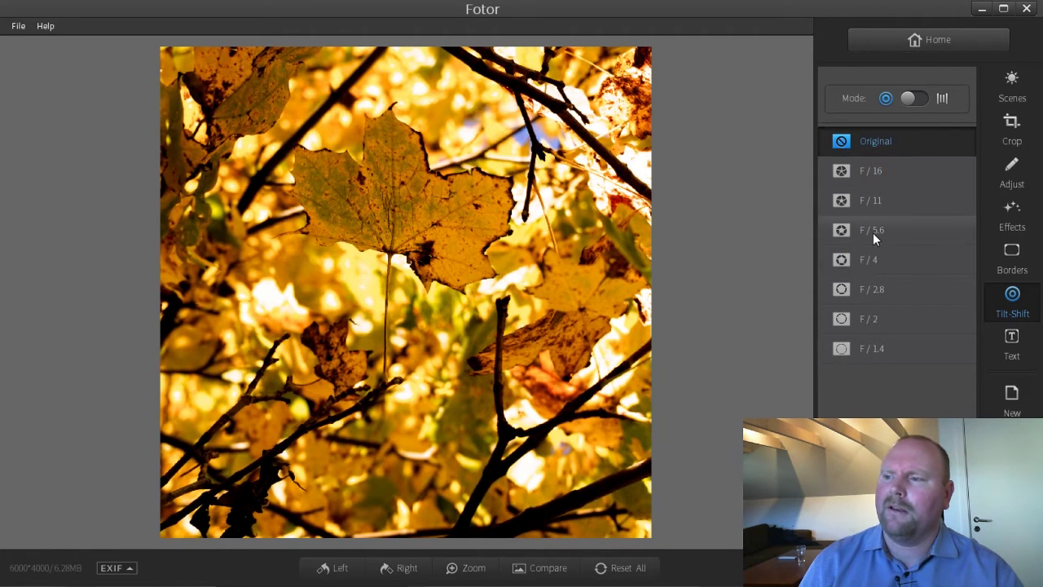
{"action": "left_click", "coordinate": [875, 257]}
{"action": "left_click", "coordinate": [876, 290]}
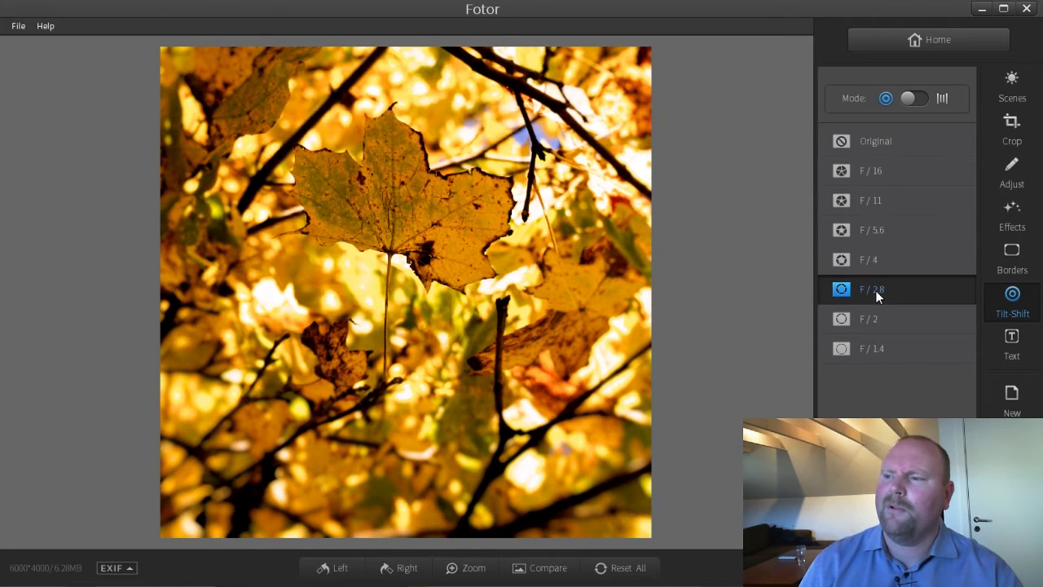
{"action": "left_click", "coordinate": [868, 324]}
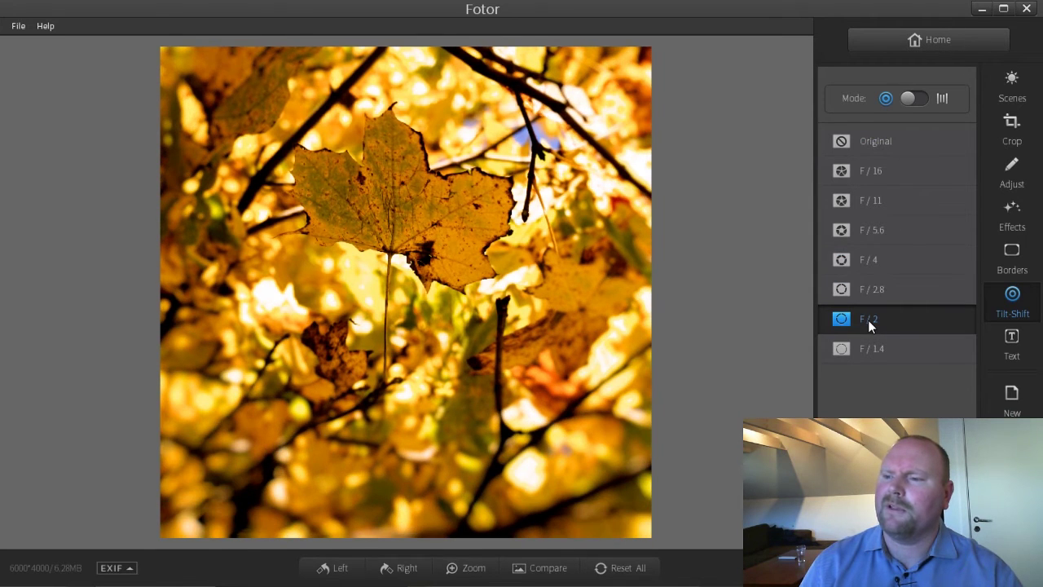
{"action": "left_click", "coordinate": [874, 295]}
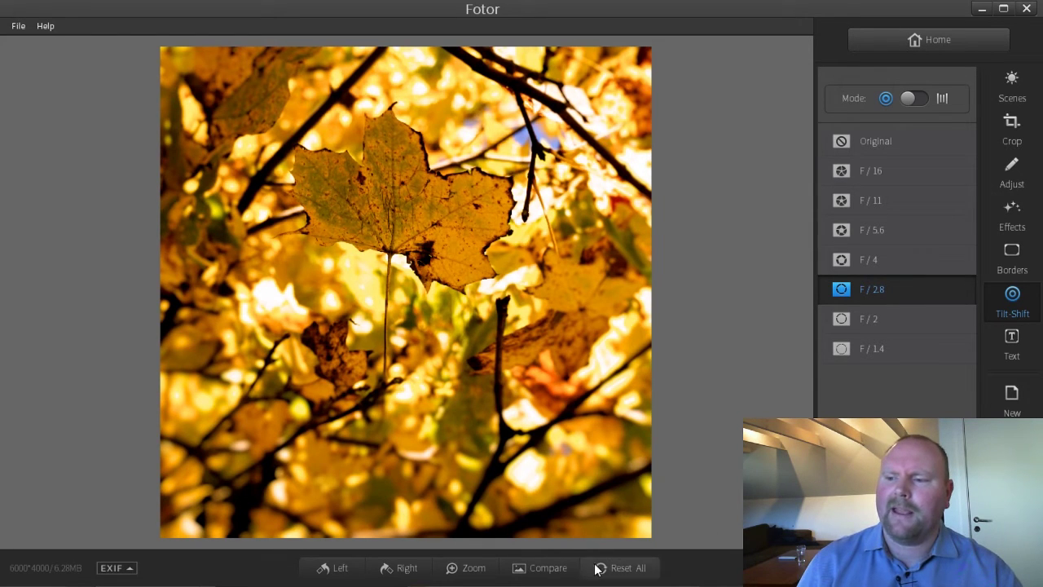
{"action": "left_click", "coordinate": [559, 570]}
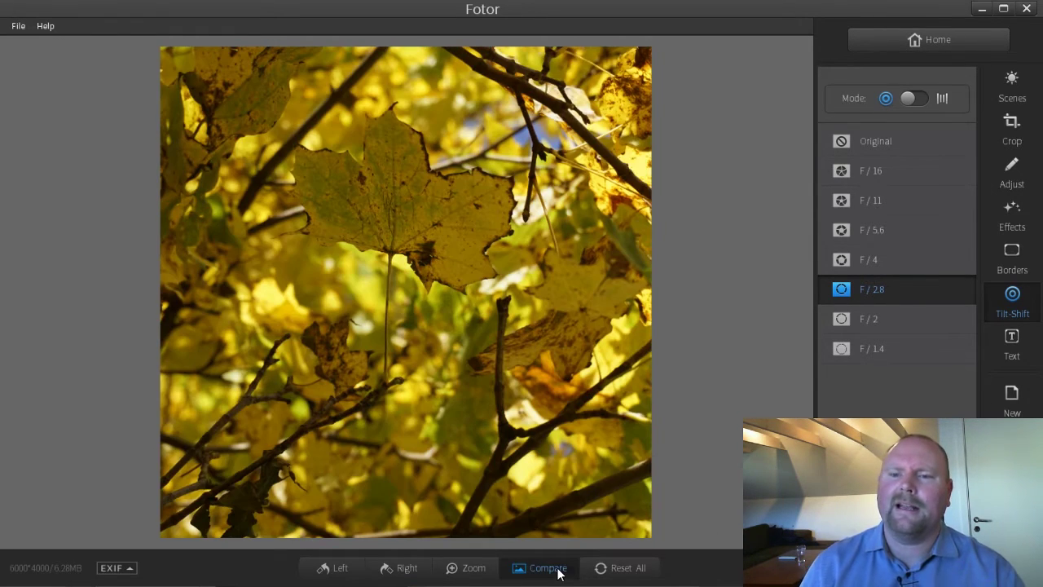
{"action": "left_click", "coordinate": [558, 570]}
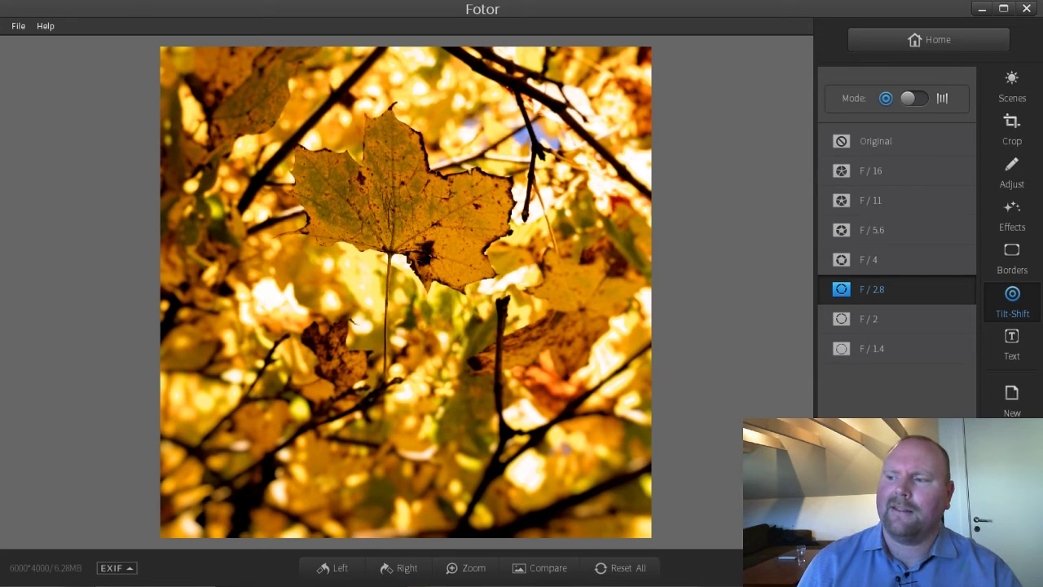
Step: Save the edited photo as the JPG 'Høst1-redigert' and dismiss the success message
{"action": "left_click", "coordinate": [1012, 399]}
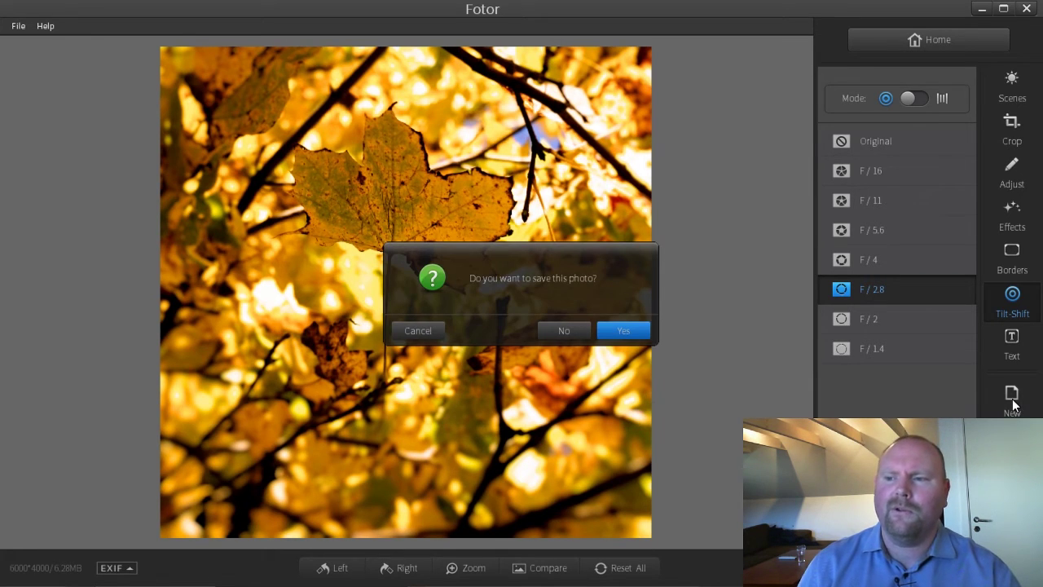
{"action": "left_click", "coordinate": [617, 332]}
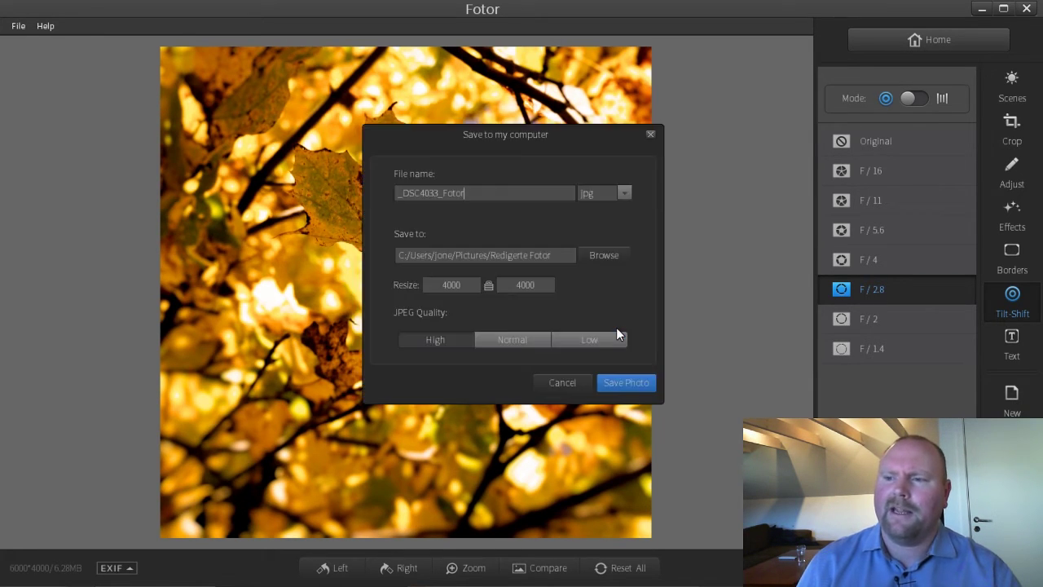
{"action": "double_click", "coordinate": [479, 195]}
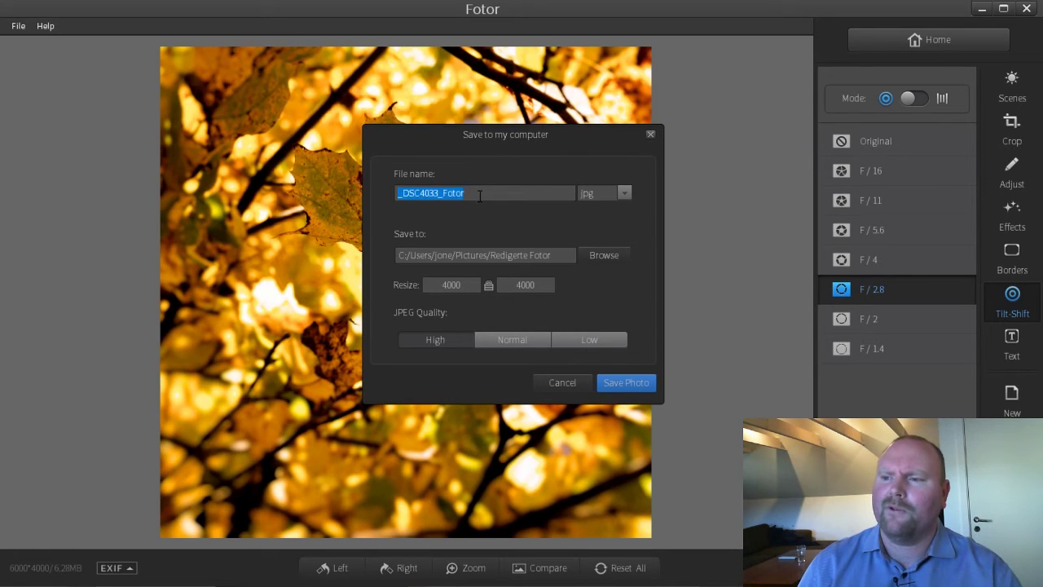
{"action": "left_click", "coordinate": [484, 196]}
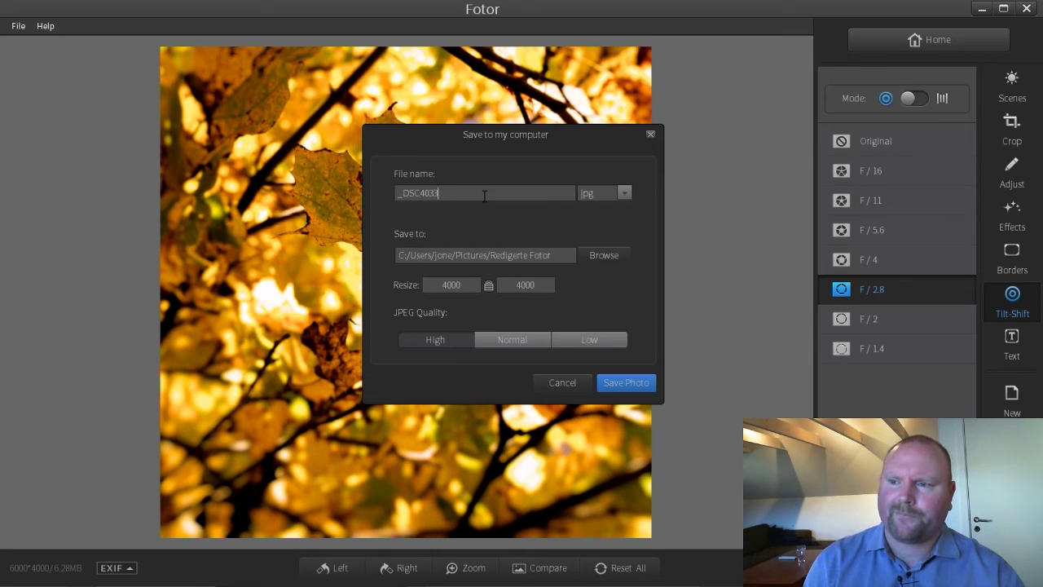
{"action": "key", "text": "BackSpace"}
{"action": "key", "text": "BackSpace"}
{"action": "key", "text": "BackSpace"}
{"action": "type", "text": "Hø"}
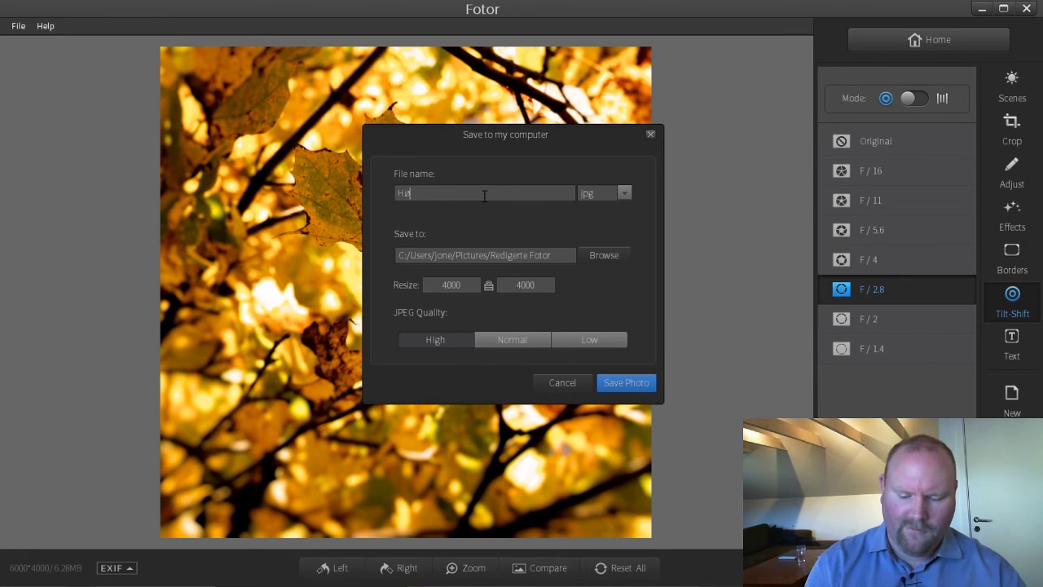
{"action": "type", "text": "st1-redigert"}
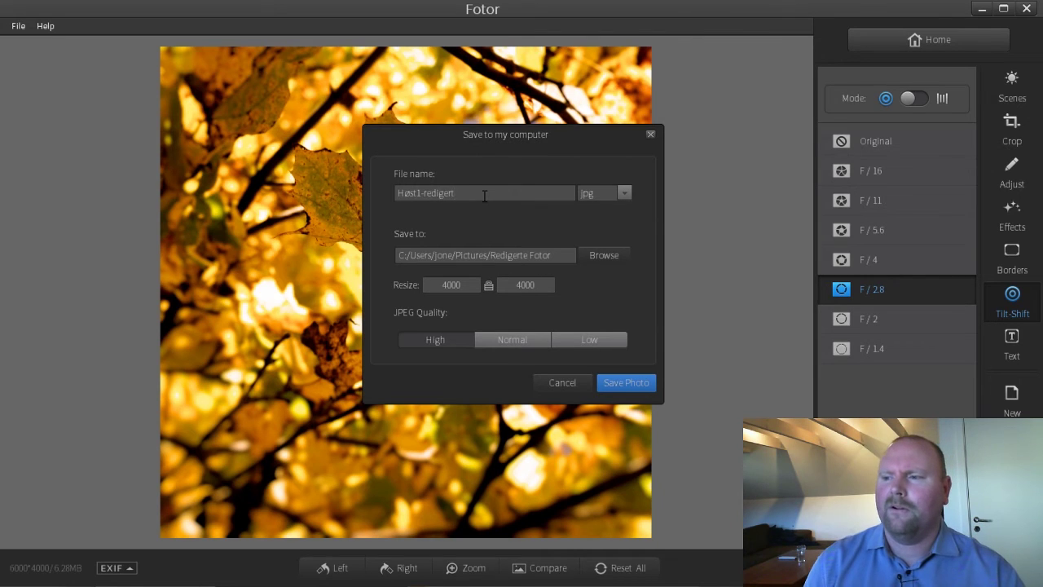
{"action": "key", "text": "Return"}
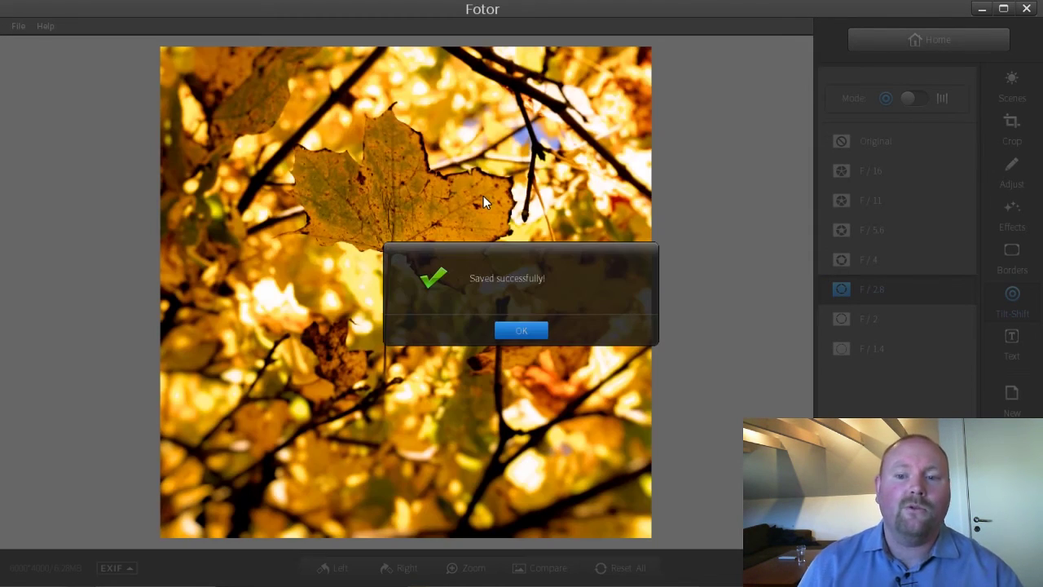
{"action": "left_click", "coordinate": [521, 331]}
{"action": "key", "text": "ctrl+o"}
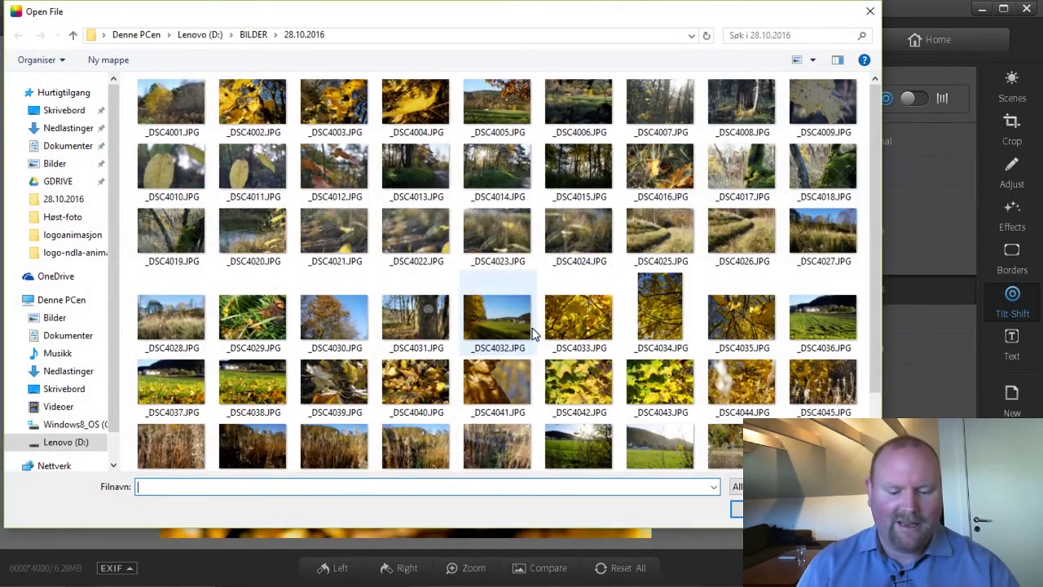